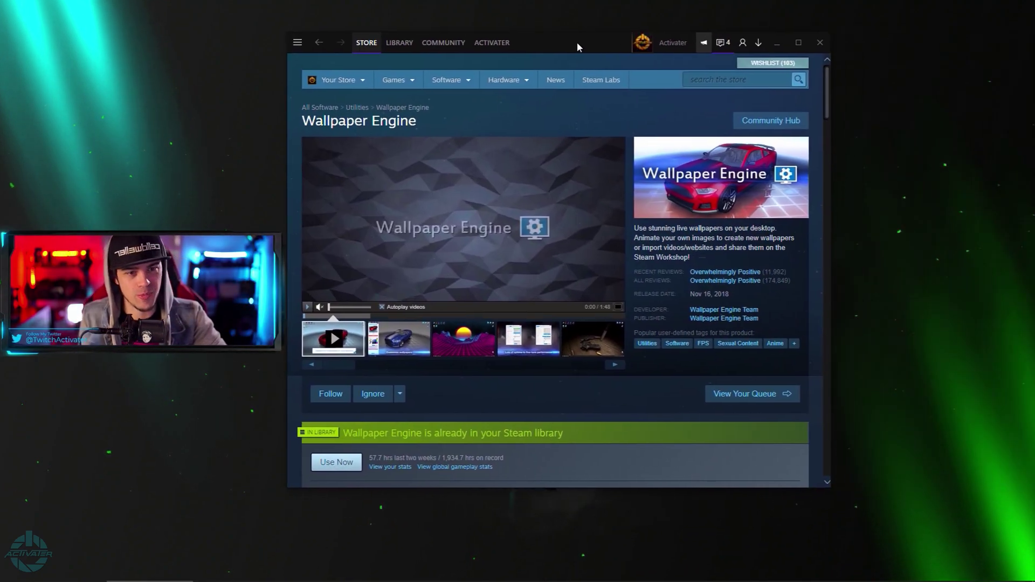
Play the Wallpaper Engine store-page trailer, skip ahead twice, then close Steam.
{"action": "left_click_drag", "start_coordinate": [577, 41], "coordinate": [633, 36]}
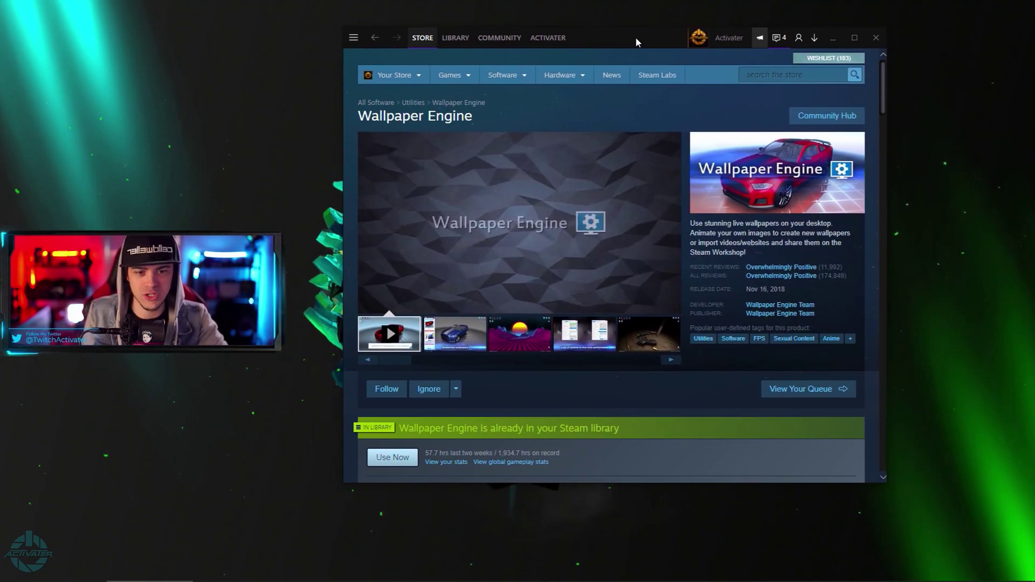
{"action": "scroll", "coordinate": [698, 318], "scroll_direction": "down", "scroll_amount": 5}
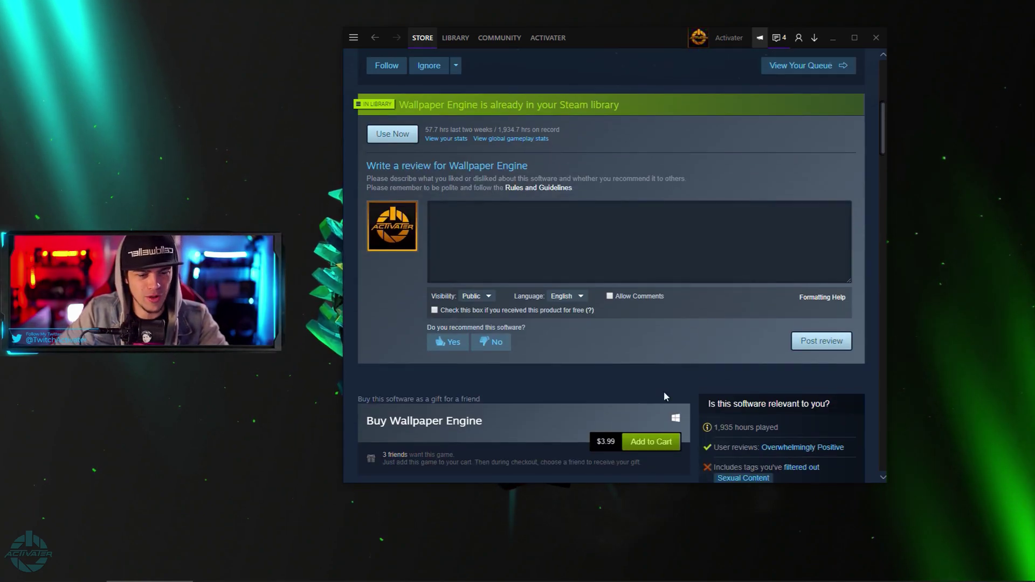
{"action": "scroll", "coordinate": [666, 386], "scroll_direction": "down", "scroll_amount": 2}
{"action": "scroll", "coordinate": [602, 344], "scroll_direction": "up", "scroll_amount": 8}
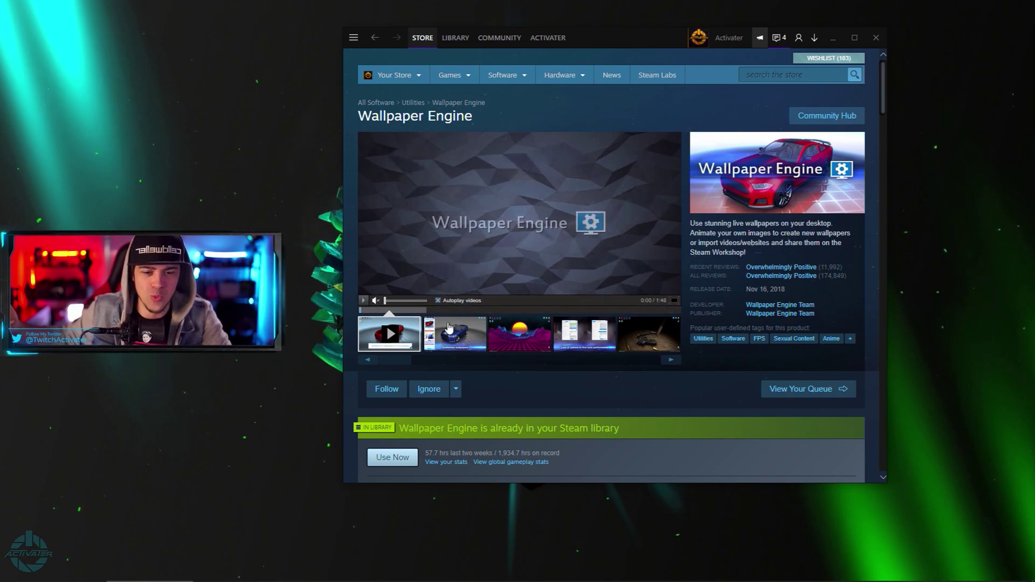
{"action": "left_click", "coordinate": [410, 310]}
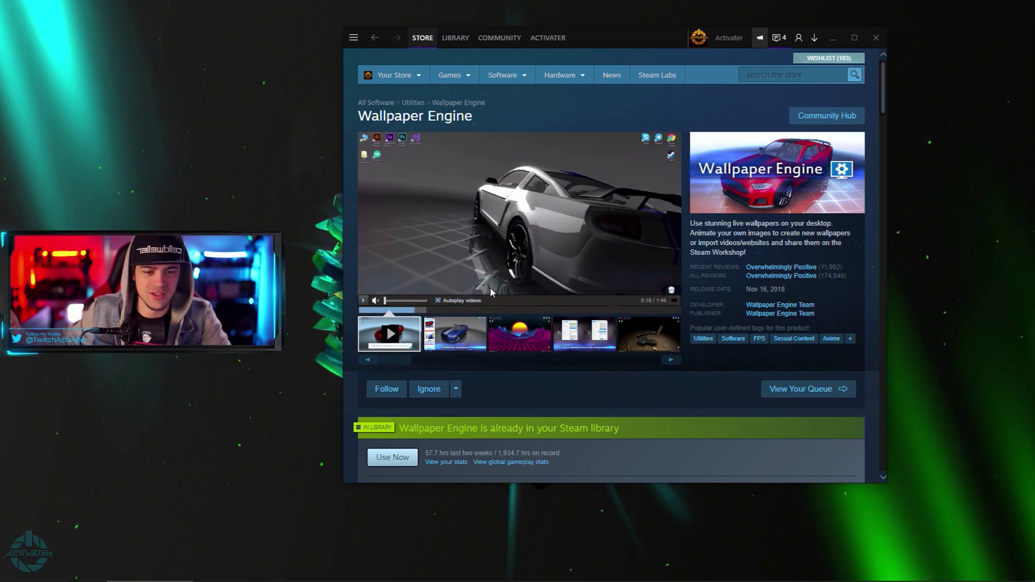
{"action": "left_click", "coordinate": [520, 310]}
{"action": "left_click", "coordinate": [552, 310]}
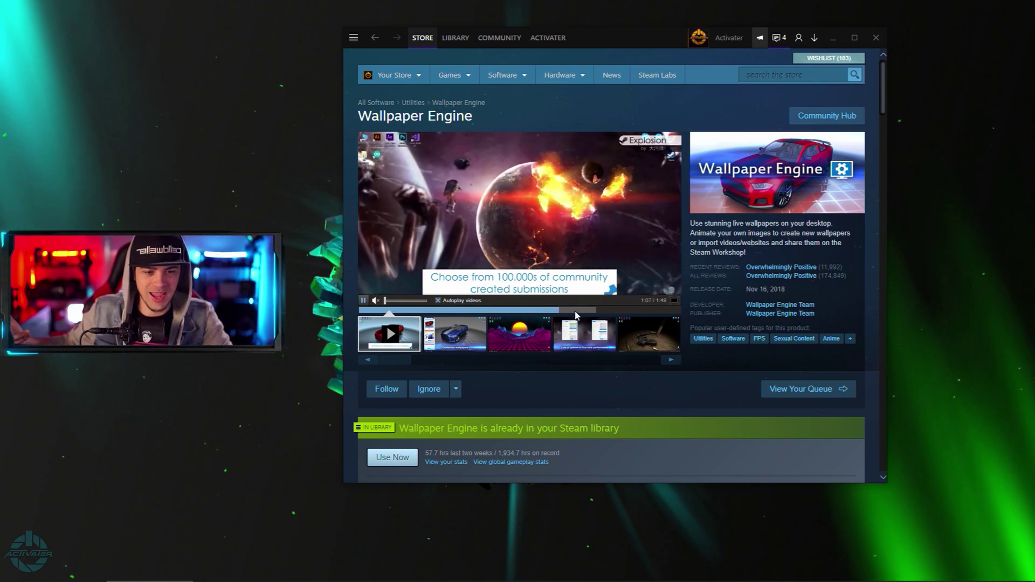
{"action": "left_click", "coordinate": [876, 38]}
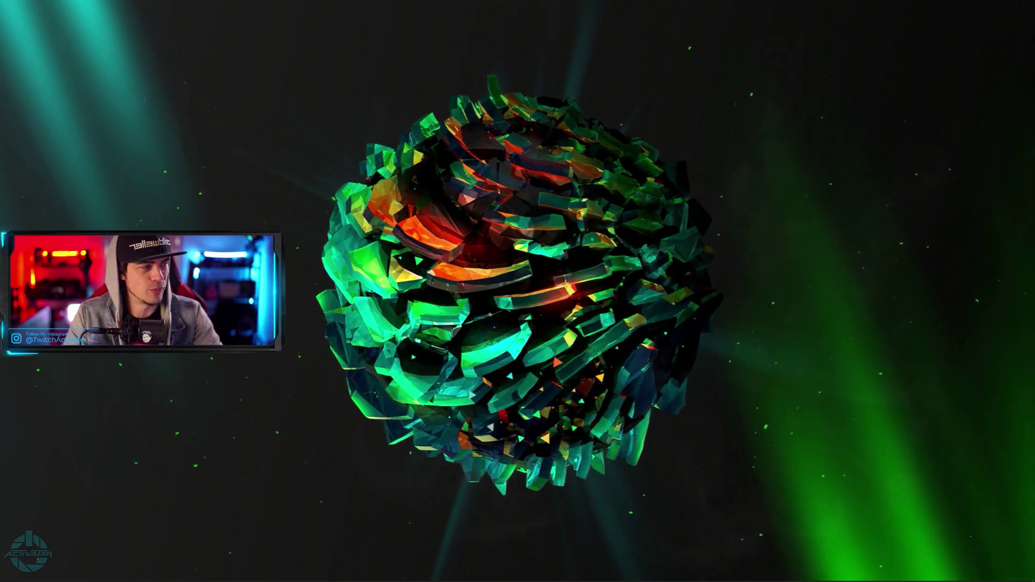
Switch to the Opera window showing the OBS Virtualcam plugin page.
{"action": "key", "text": "alt+Tab"}
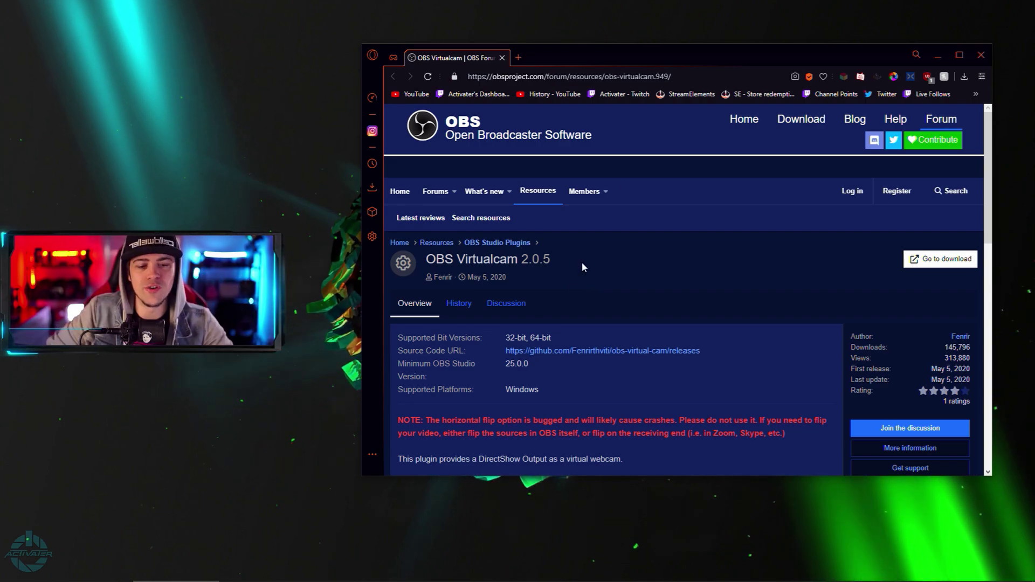
Make the forum page full screen and follow the Source Code URL to the obs-virtual-cam GitHub releases.
{"action": "left_click", "coordinate": [959, 54]}
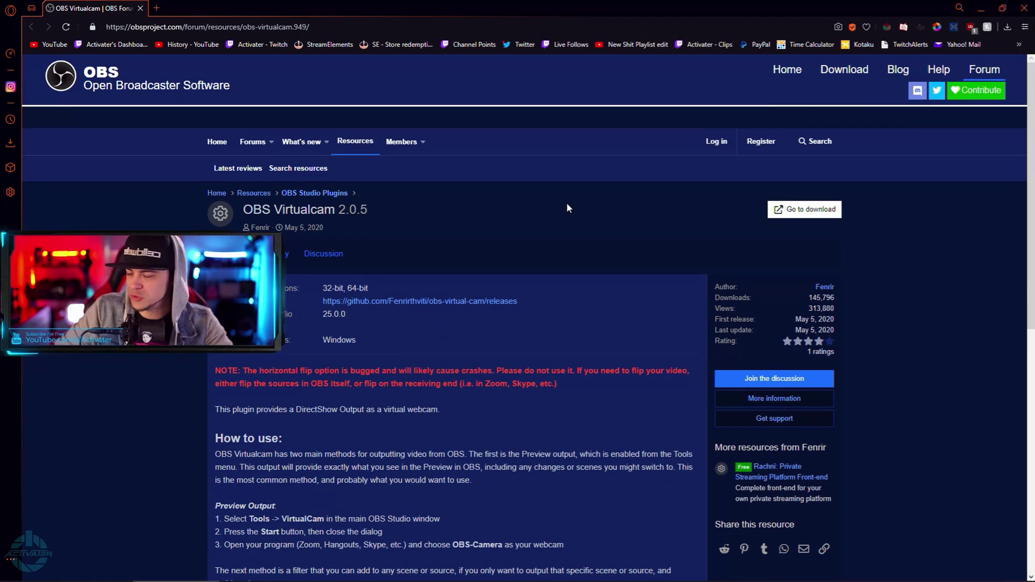
{"action": "key", "text": "F11"}
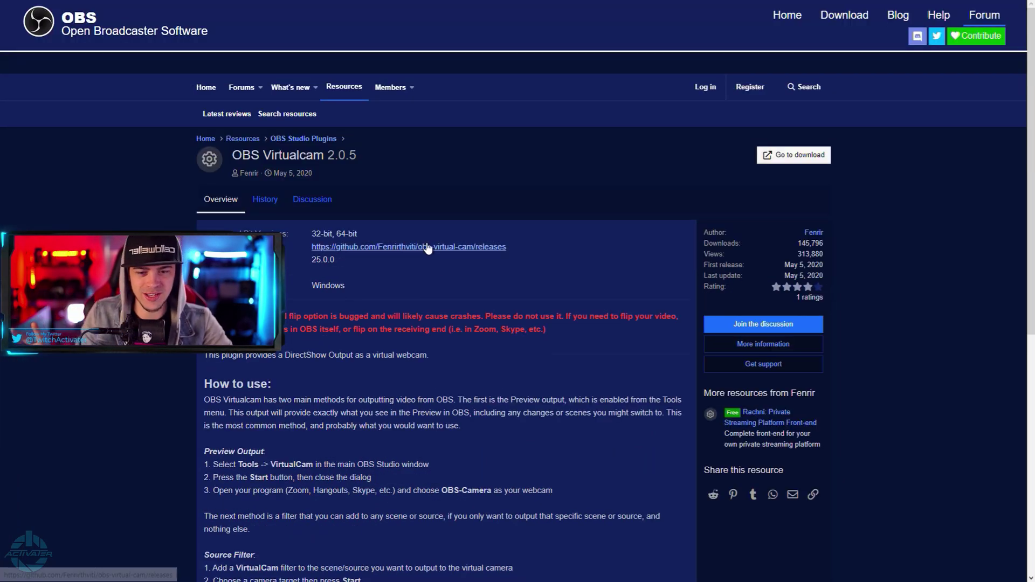
{"action": "left_click", "coordinate": [433, 252]}
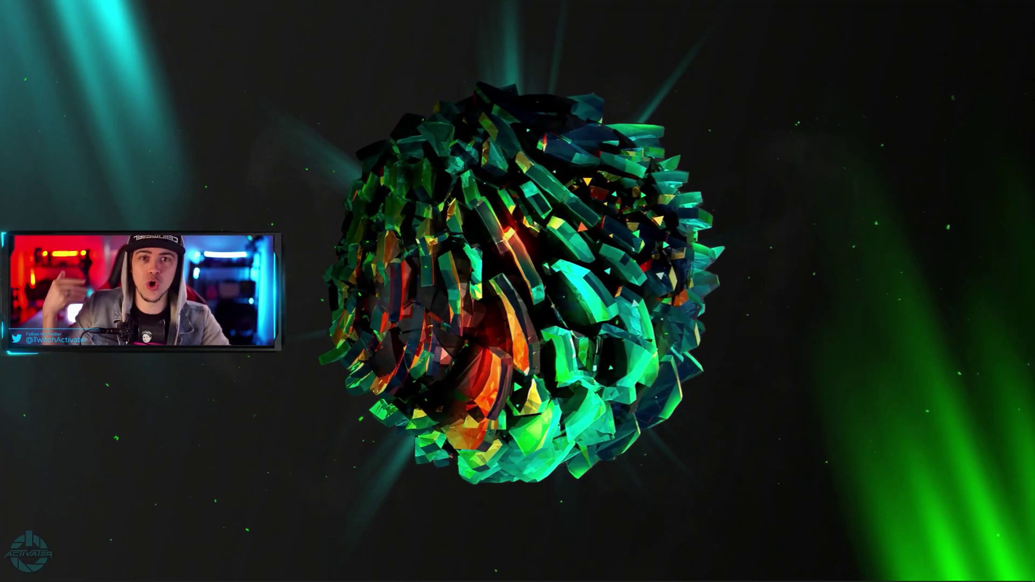
Position the OBS window, select its existing Scene, and move the Zoom window aside.
{"action": "left_click_drag", "start_coordinate": [790, 116], "coordinate": [647, 88]}
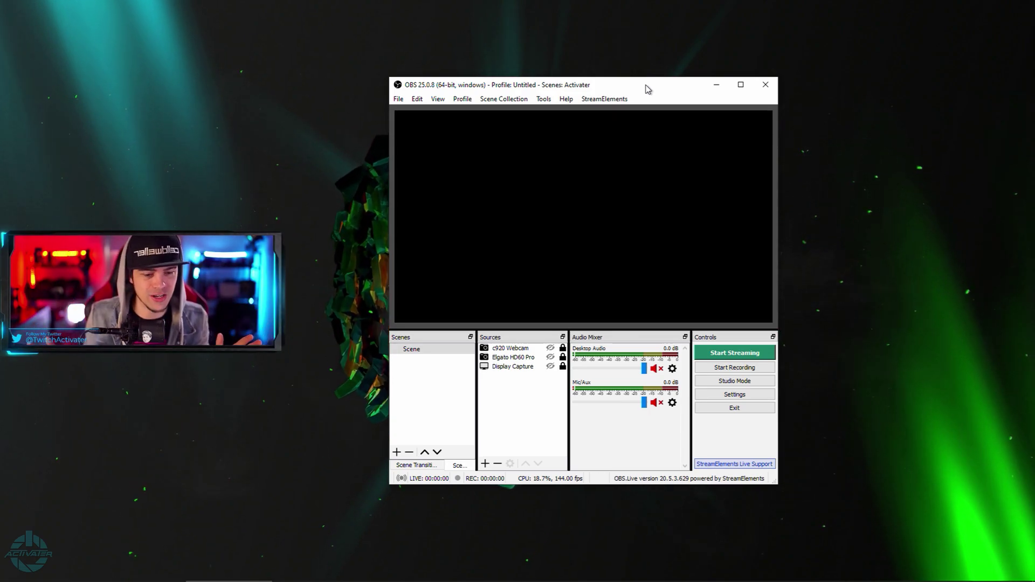
{"action": "left_click", "coordinate": [418, 351]}
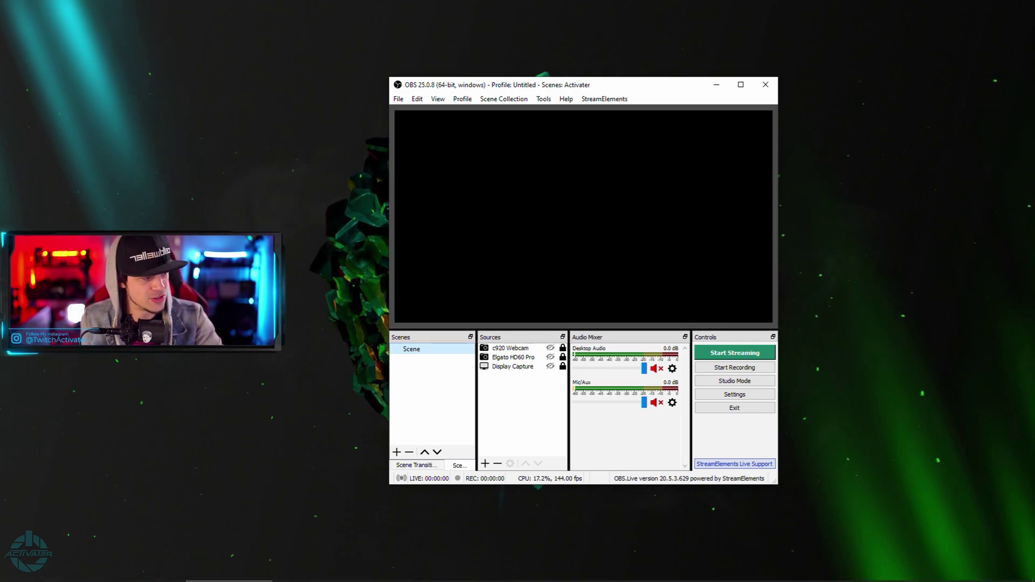
{"action": "left_click_drag", "start_coordinate": [355, 55], "coordinate": [800, 79]}
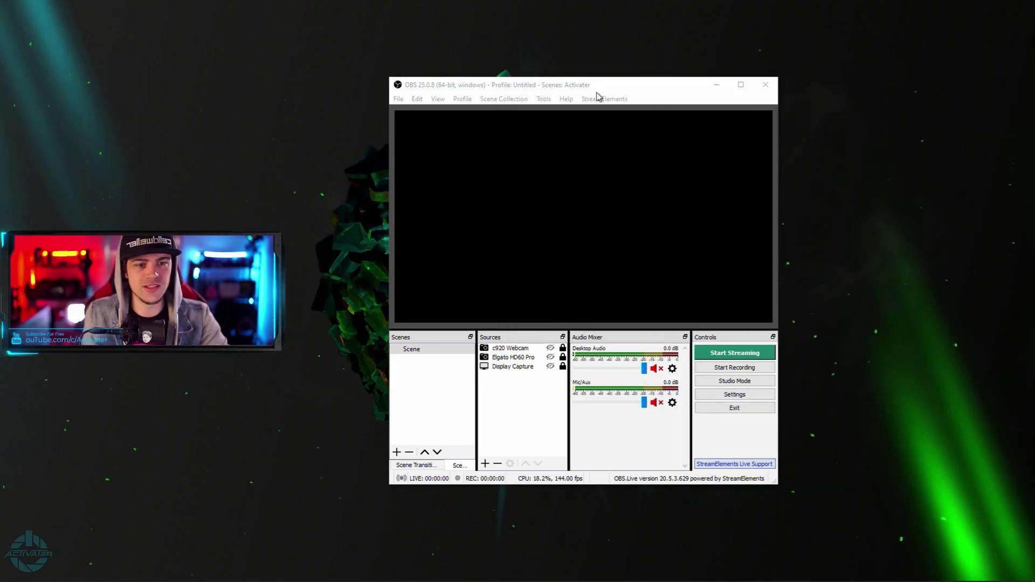
{"action": "left_click_drag", "start_coordinate": [596, 87], "coordinate": [621, 77]}
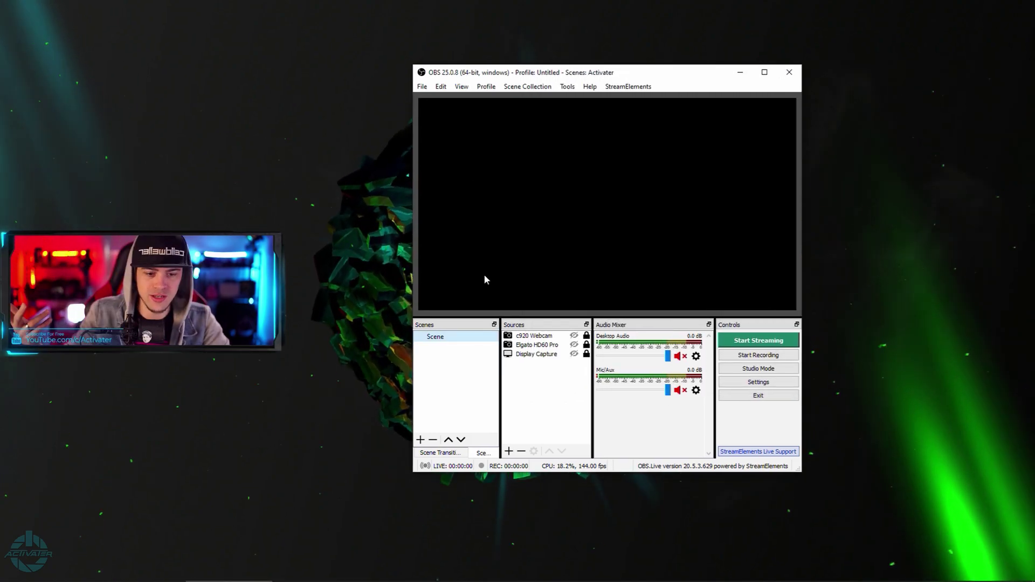
Show the c920 Webcam in the existing Scene's preview and bring up the Scenes context menu.
{"action": "left_click", "coordinate": [575, 336]}
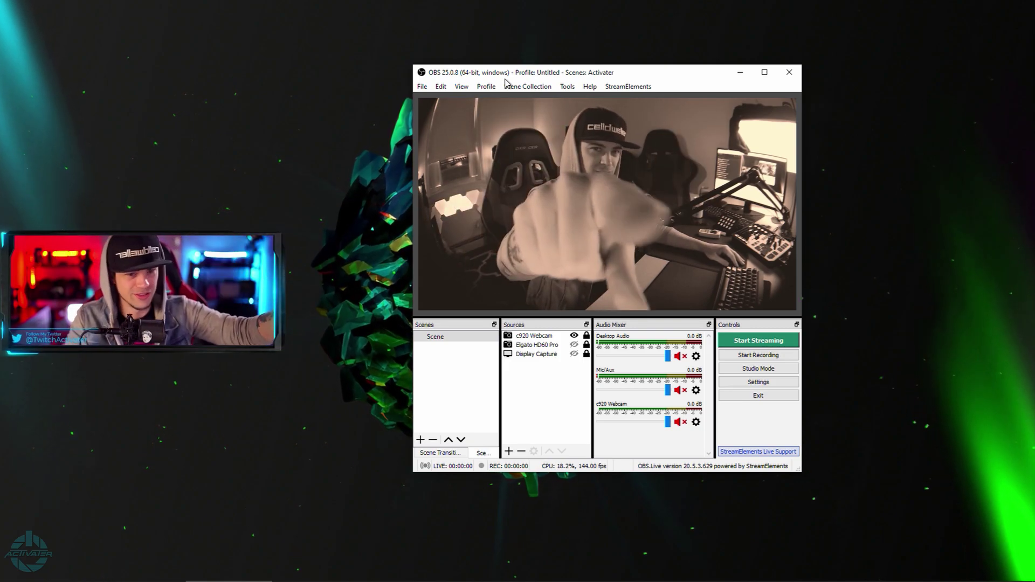
{"action": "left_click", "coordinate": [540, 381]}
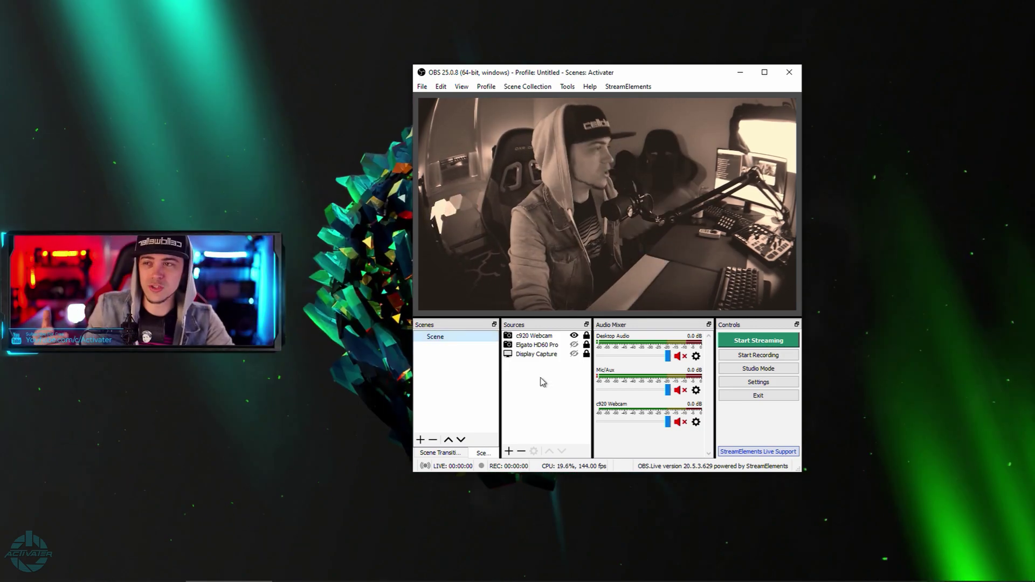
{"action": "right_click", "coordinate": [451, 382]}
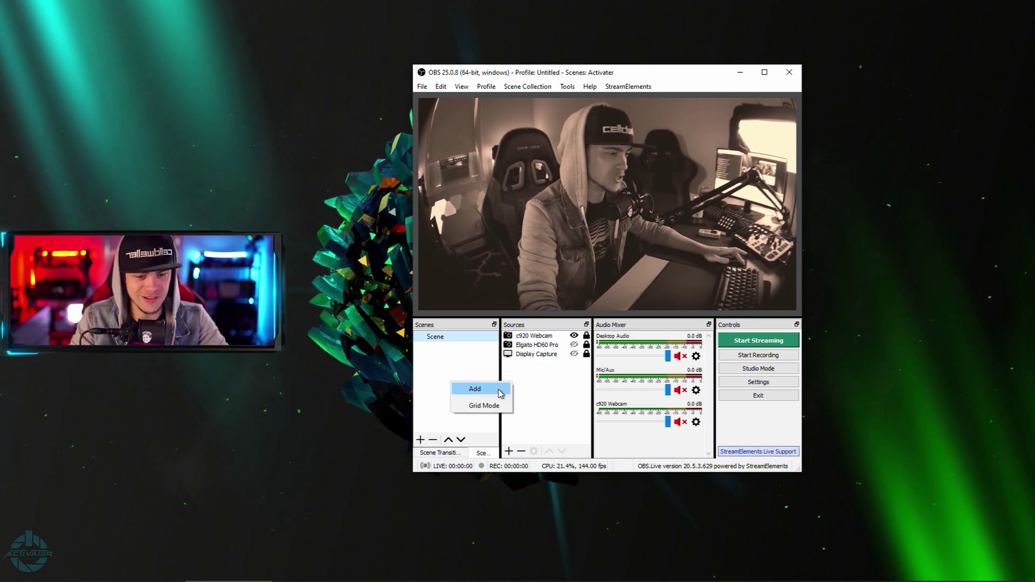
Create Scene 2 with Display Capture 2 and the c920 Webcam both visible.
{"action": "left_click", "coordinate": [475, 389]}
{"action": "left_click", "coordinate": [593, 290]}
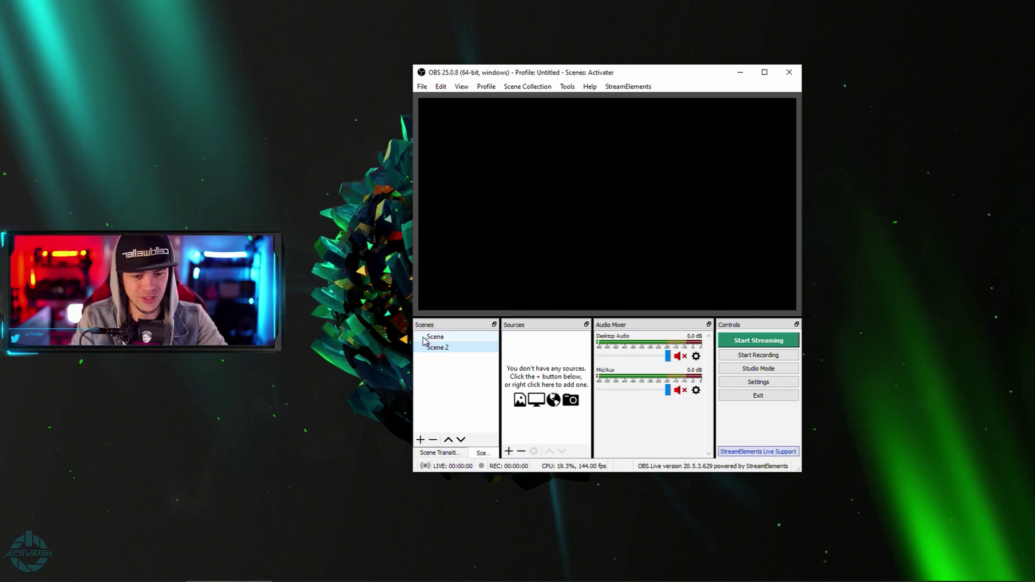
{"action": "right_click", "coordinate": [530, 366]}
{"action": "mouse_move", "coordinate": [585, 373]}
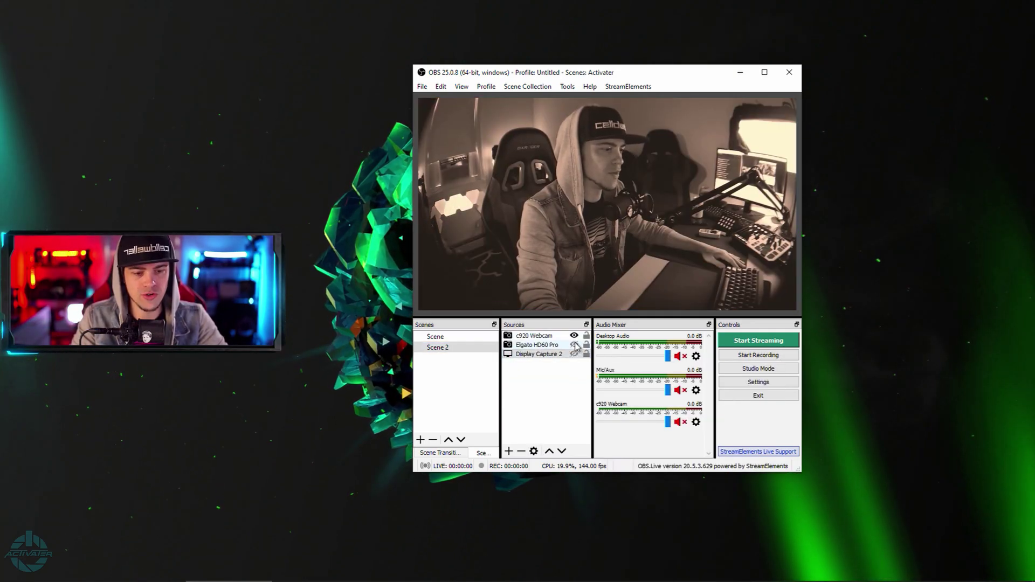
{"action": "left_click", "coordinate": [574, 353]}
{"action": "left_click", "coordinate": [574, 335]}
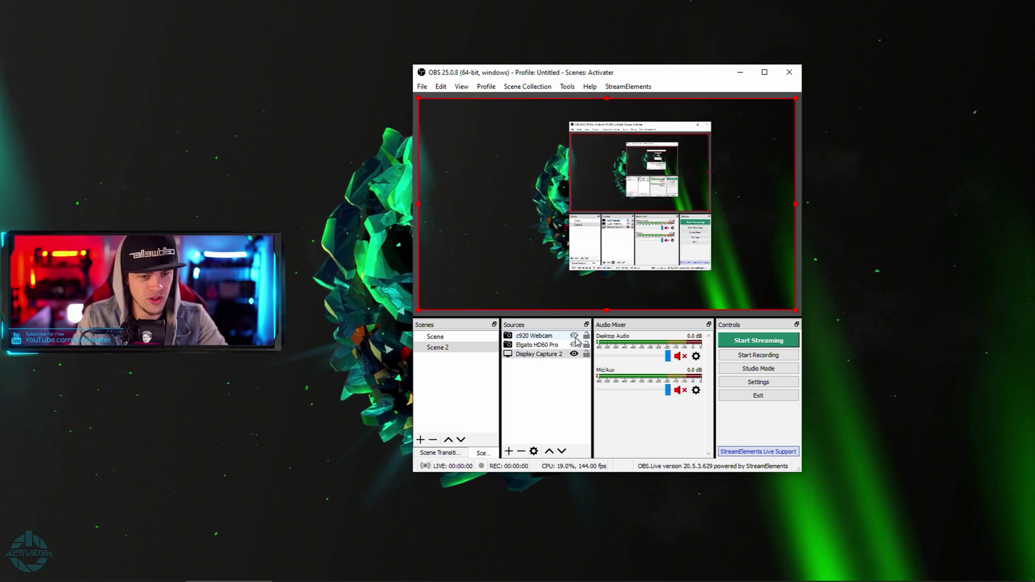
{"action": "left_click", "coordinate": [574, 336]}
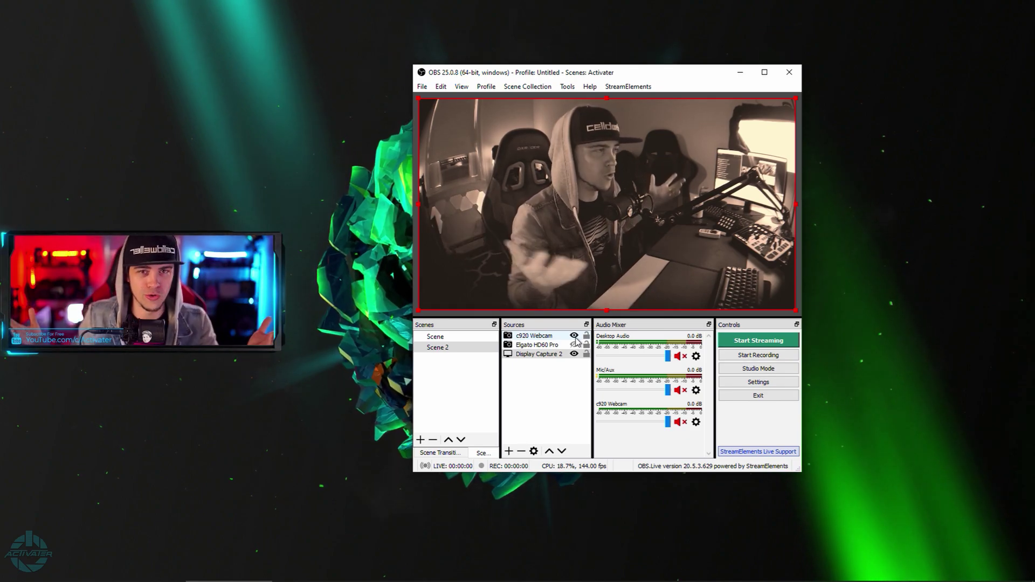
Select the webcam source in Scene 2's preview.
{"action": "left_click", "coordinate": [550, 144]}
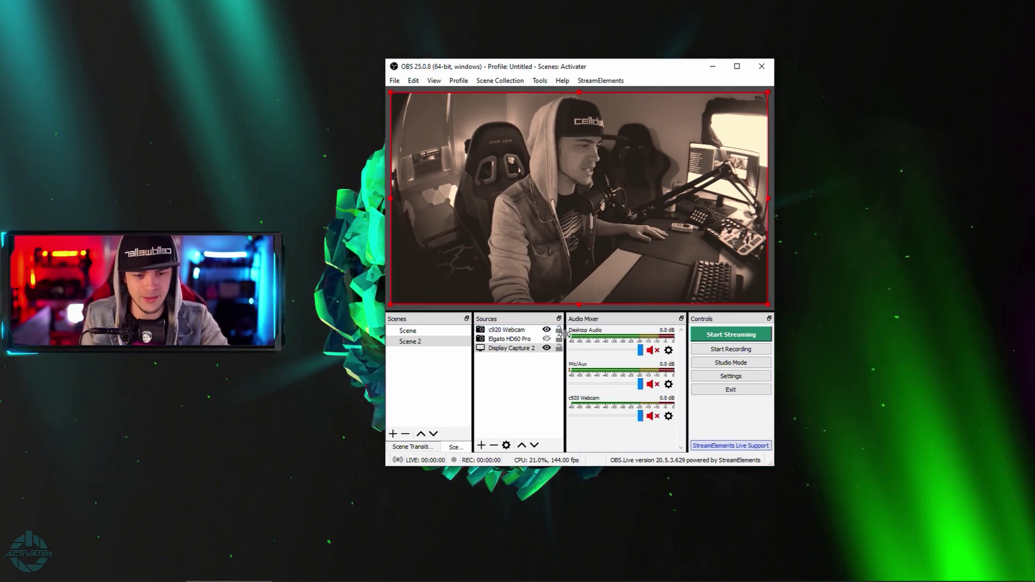
{"action": "left_click", "coordinate": [429, 331]}
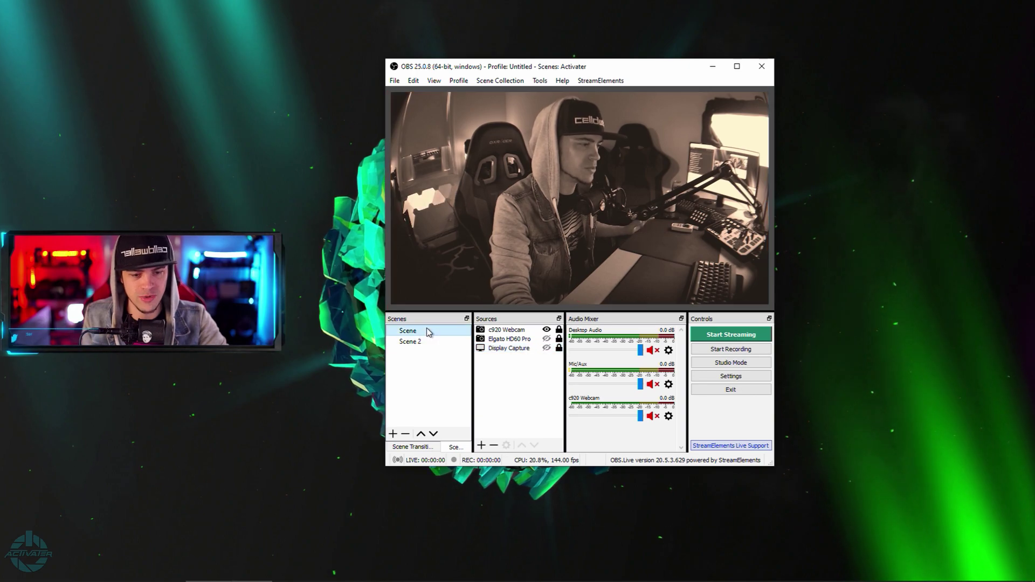
{"action": "left_click", "coordinate": [432, 341]}
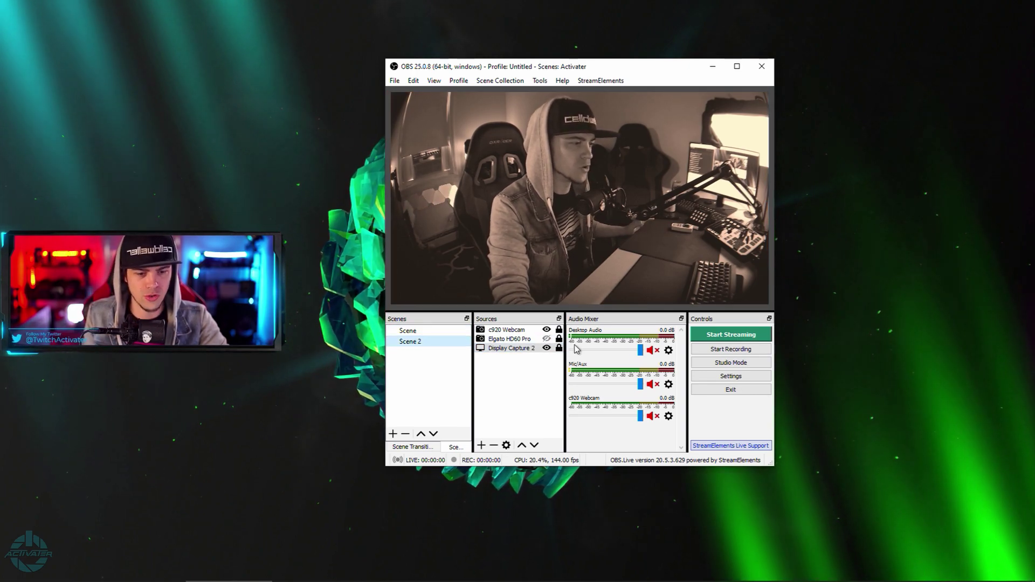
{"action": "left_click", "coordinate": [564, 245]}
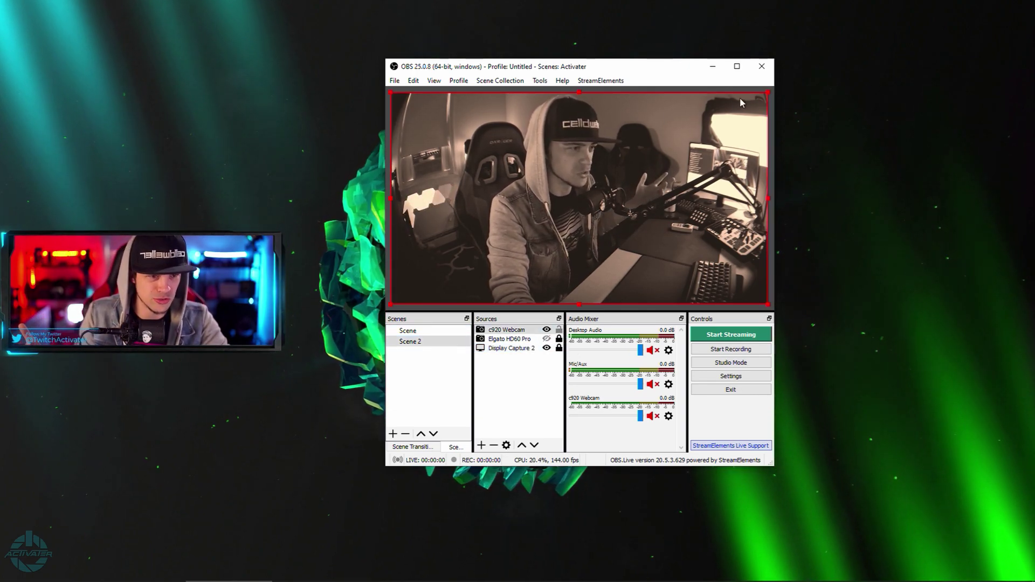
Resize the webcam into a small inset on the left, then return to the original Scene.
{"action": "left_click_drag", "start_coordinate": [766, 93], "coordinate": [521, 232]}
{"action": "left_click_drag", "start_coordinate": [482, 271], "coordinate": [481, 219]}
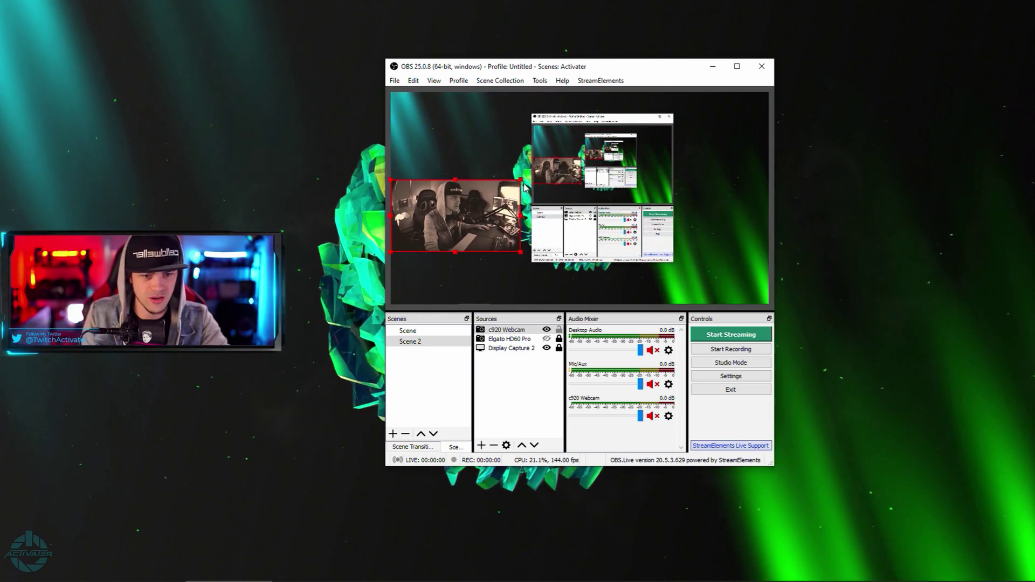
{"action": "left_click", "coordinate": [700, 268]}
{"action": "left_click_drag", "start_coordinate": [595, 73], "coordinate": [791, 55]}
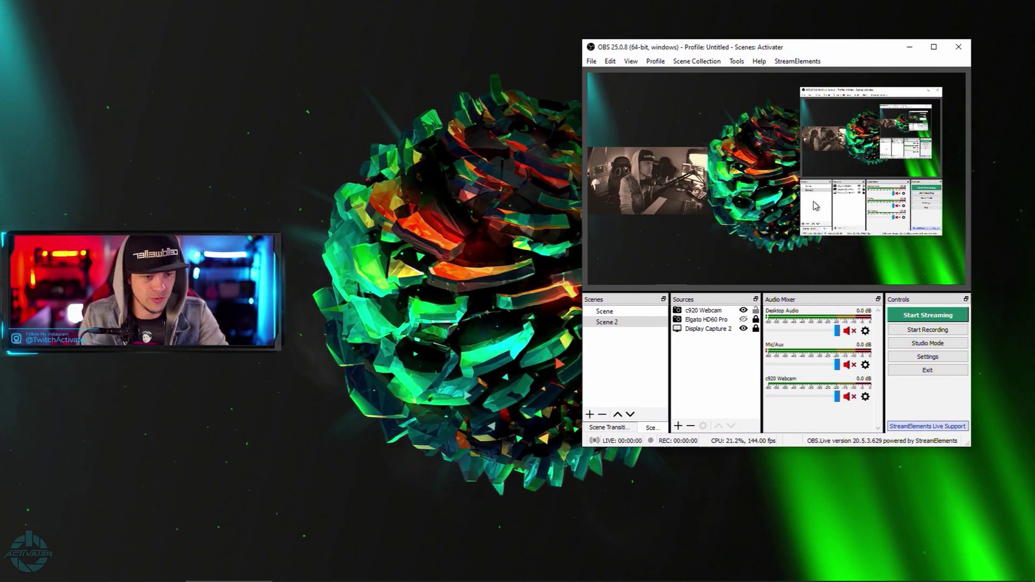
{"action": "left_click", "coordinate": [636, 313]}
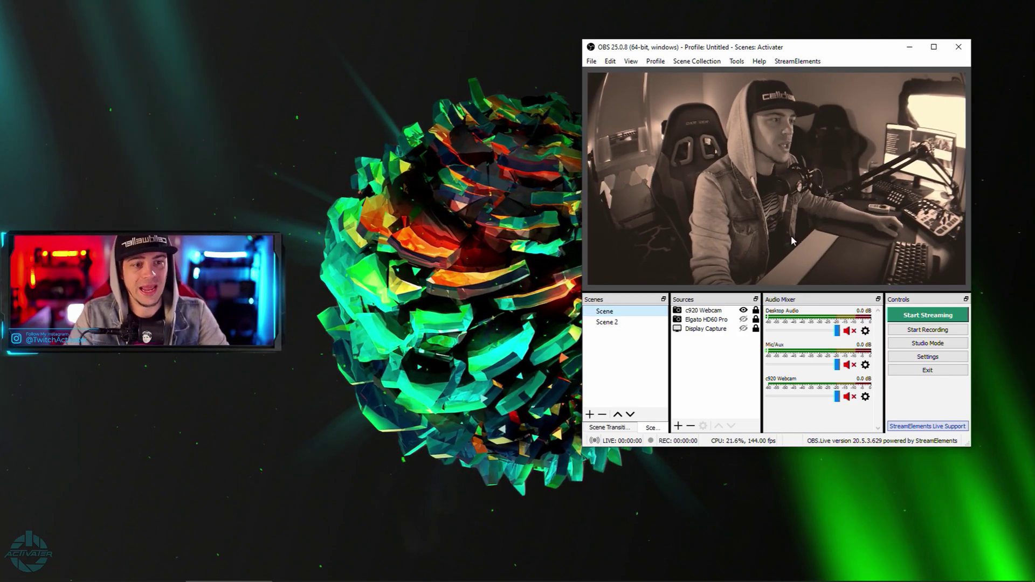